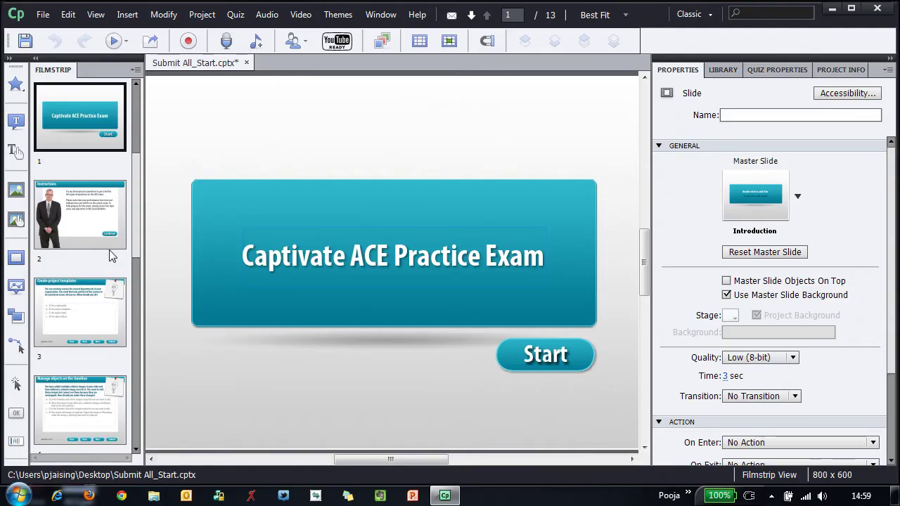
# Step: Select slide 8, the 'Add and edit multi-slide videos' question, in the Filmstrip
pyautogui.scroll(-3, 104, 249)
pyautogui.scroll(-6, 77, 219)
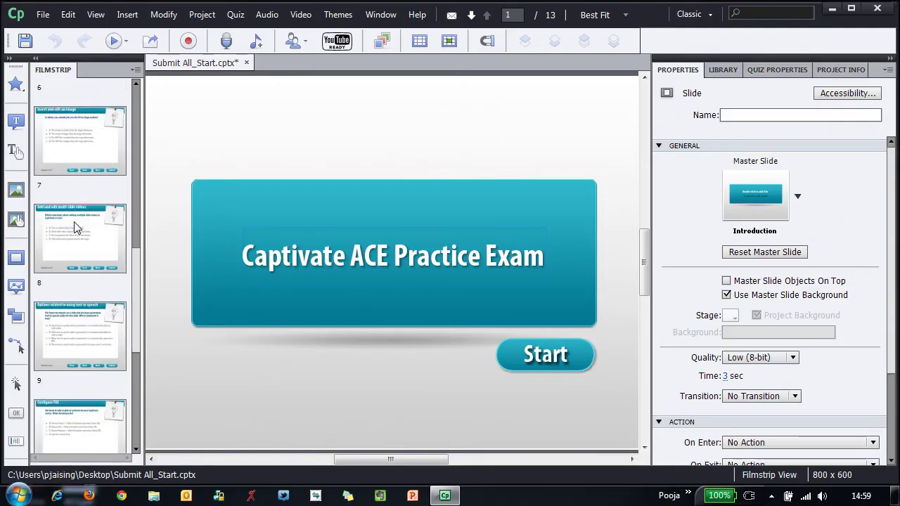
pyautogui.scroll(4, 79, 225)
pyautogui.click(86, 172)
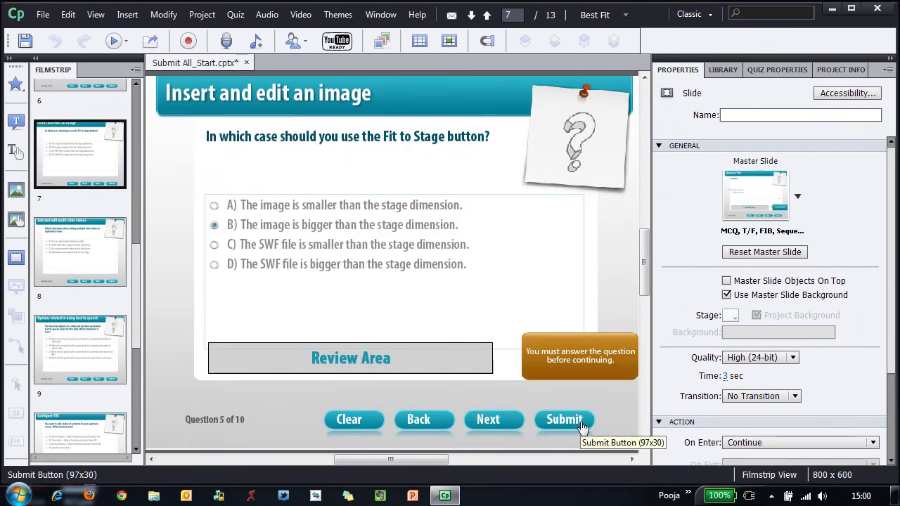
pyautogui.click(89, 265)
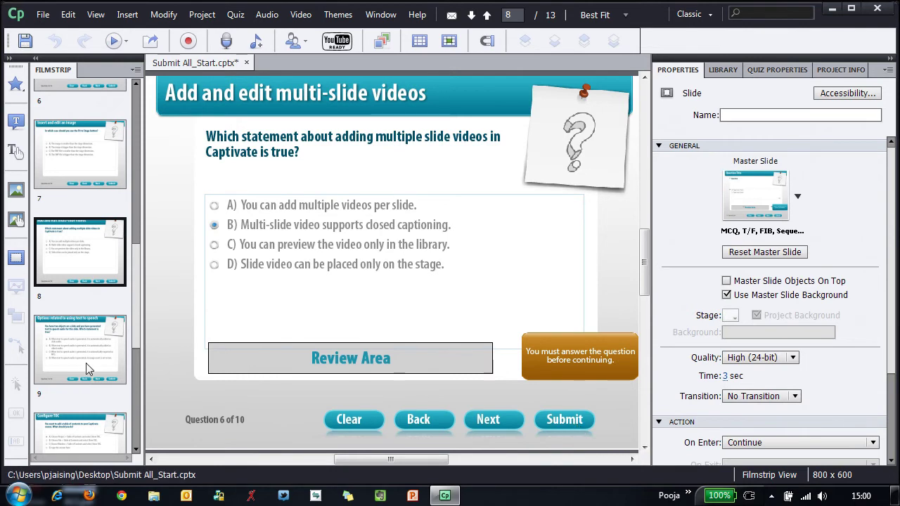
pyautogui.scroll(3, 86, 362)
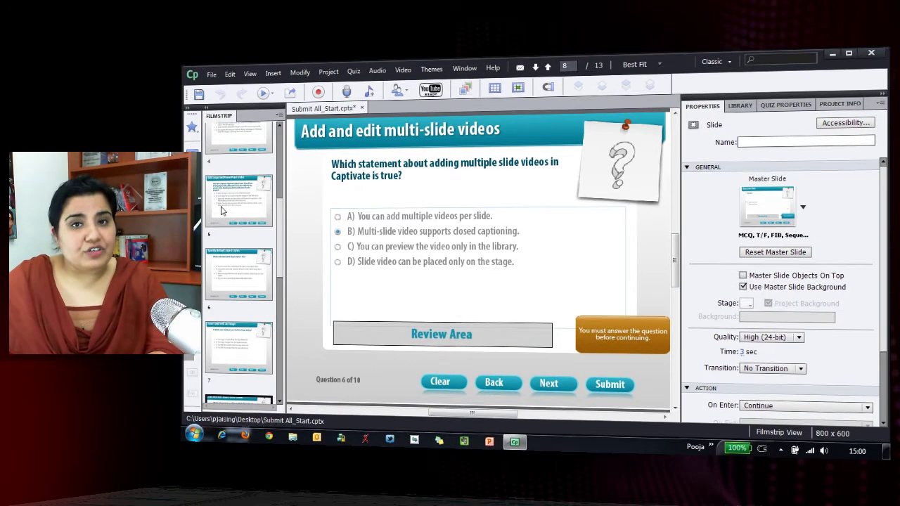
pyautogui.scroll(3, 239, 263)
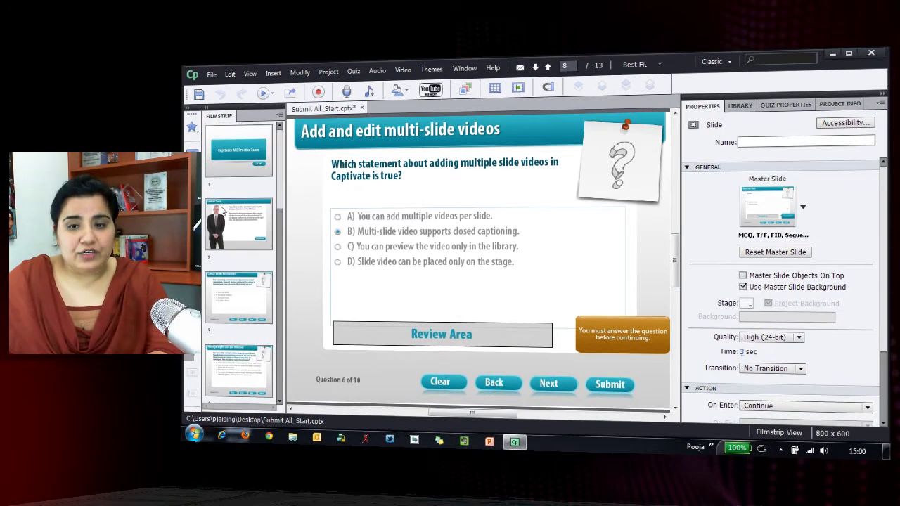
# Step: Enable Submit All in the quiz settings, keeping Required set to Answer All
pyautogui.click(354, 72)
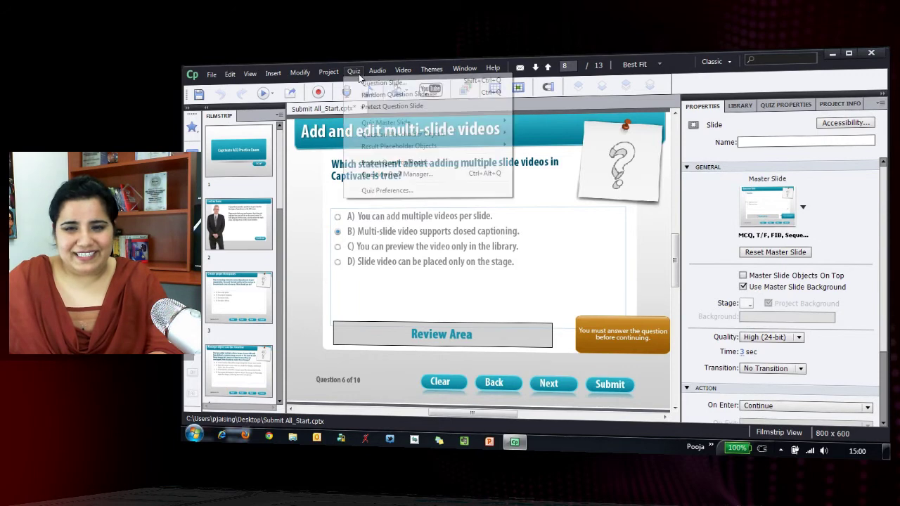
pyautogui.click(386, 190)
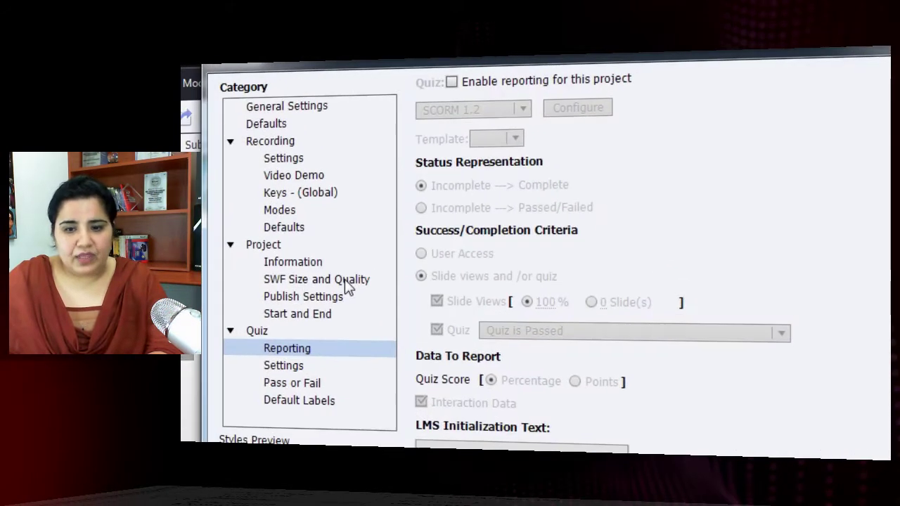
pyautogui.click(316, 336)
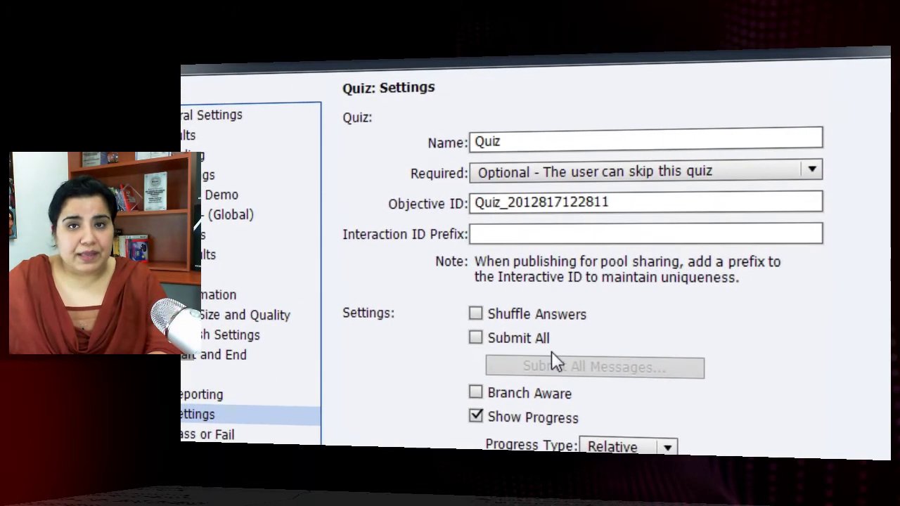
pyautogui.click(477, 338)
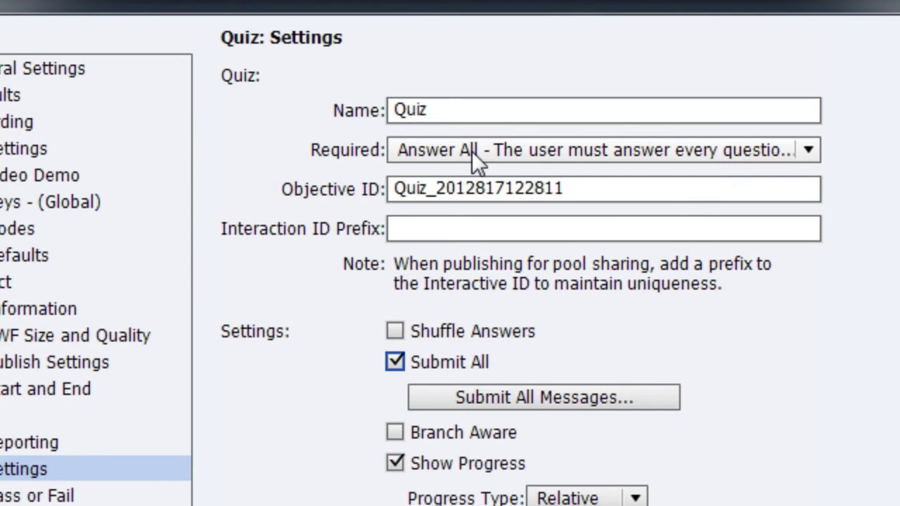
pyautogui.click(810, 149)
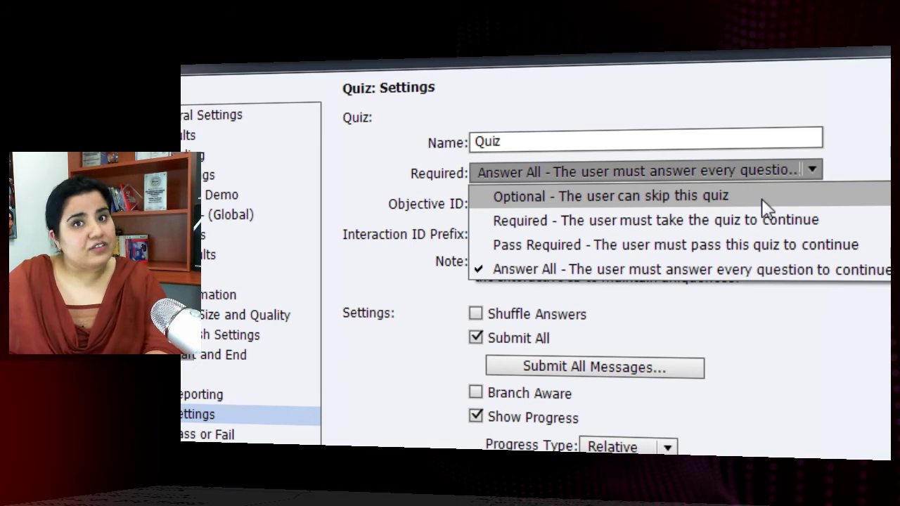
pyautogui.click(765, 270)
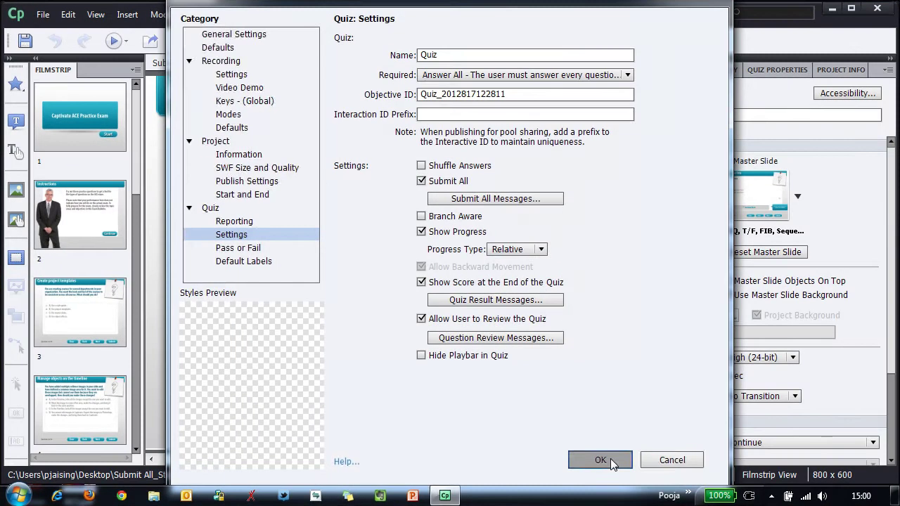
pyautogui.click(610, 458)
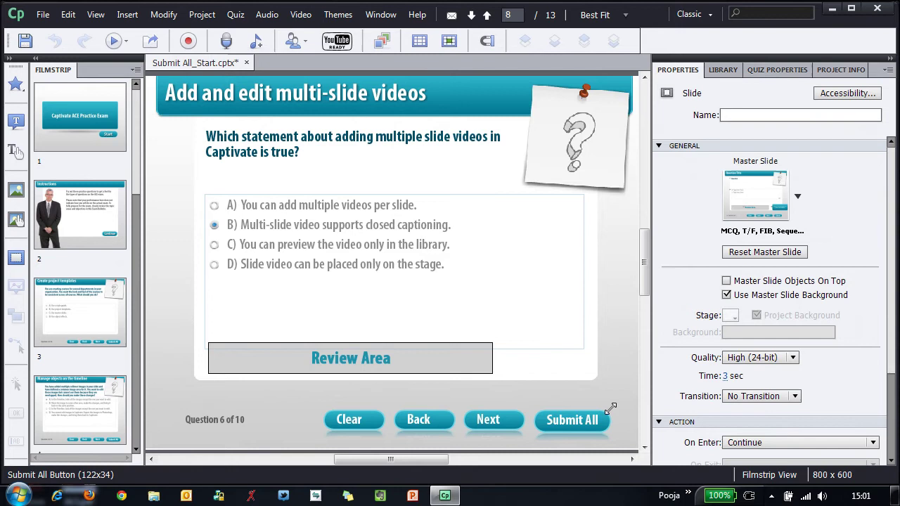
# Step: Select slide 4 and preview the entire project from its title slide
pyautogui.click(64, 395)
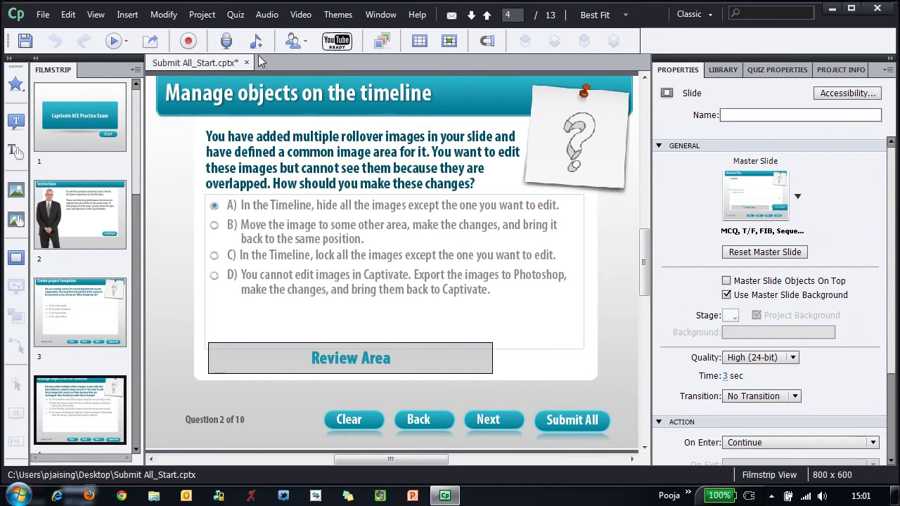
pyautogui.press('F12')
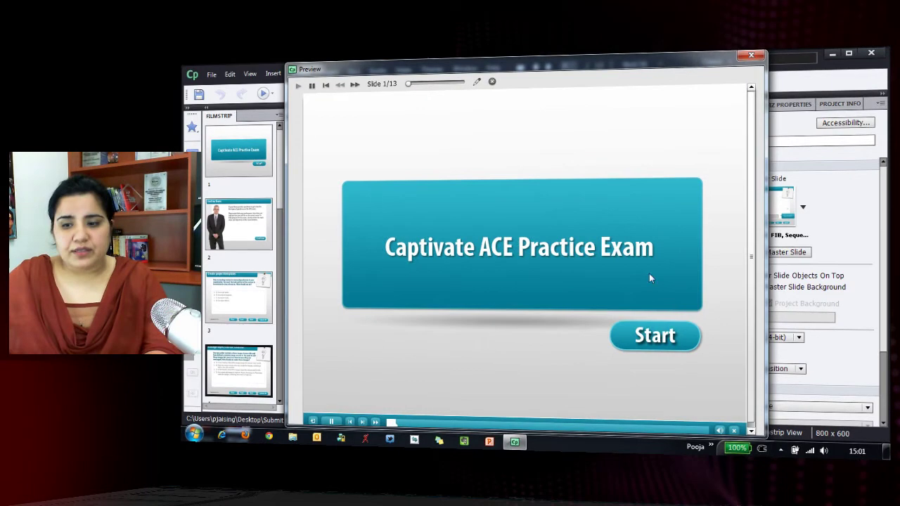
# Step: Start the practice exam and answer question 1 with option C, 'Use master slides'
pyautogui.click(668, 339)
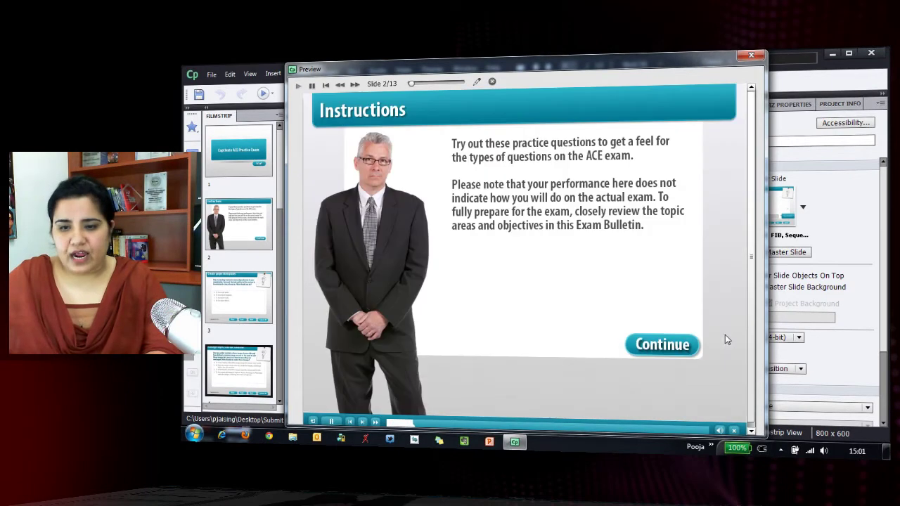
pyautogui.click(662, 344)
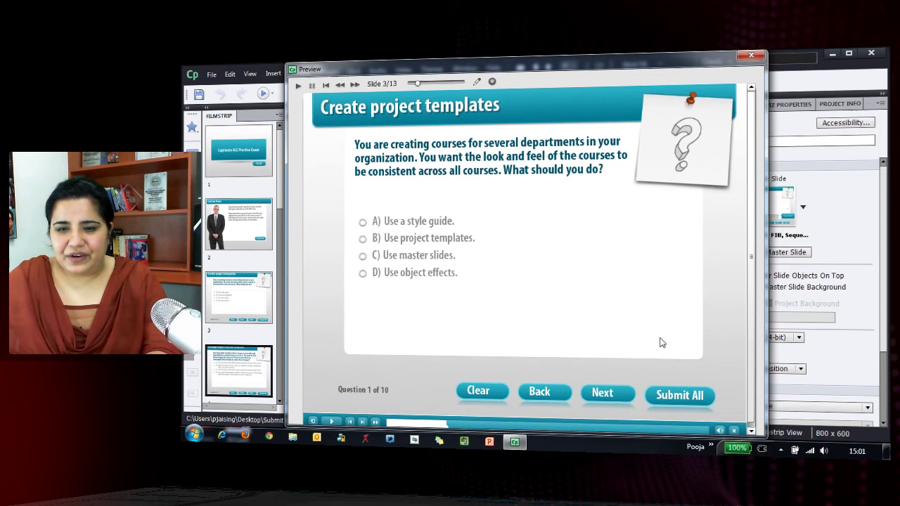
pyautogui.click(416, 258)
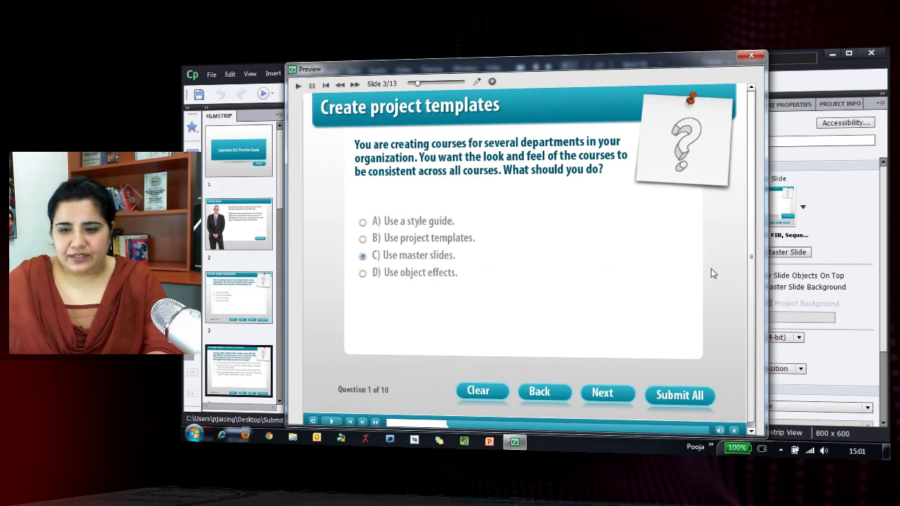
# Step: Skip ahead to question 5 and Submit All with questions still unanswered
pyautogui.click(650, 398)
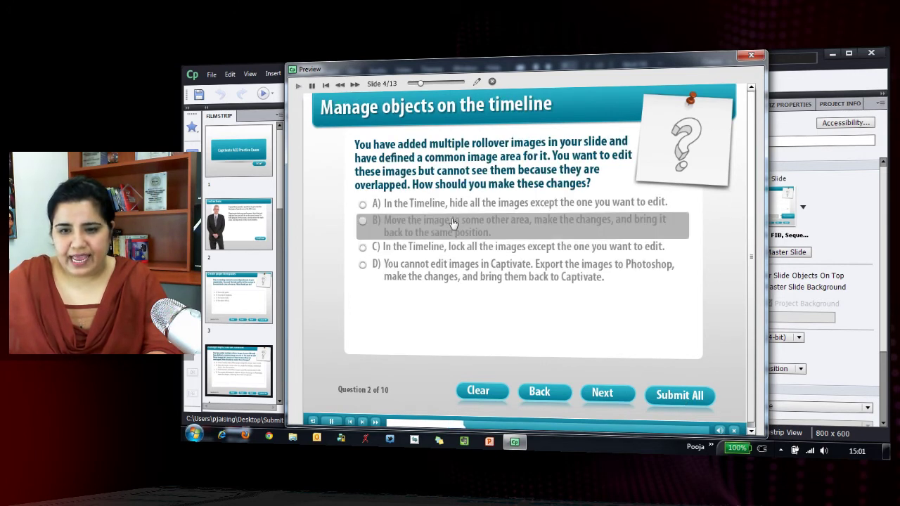
pyautogui.click(602, 394)
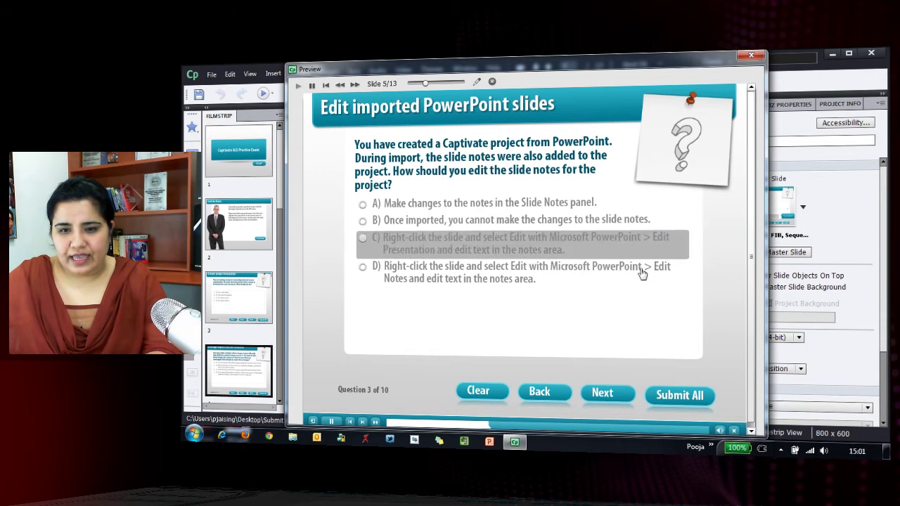
pyautogui.click(601, 394)
pyautogui.click(603, 395)
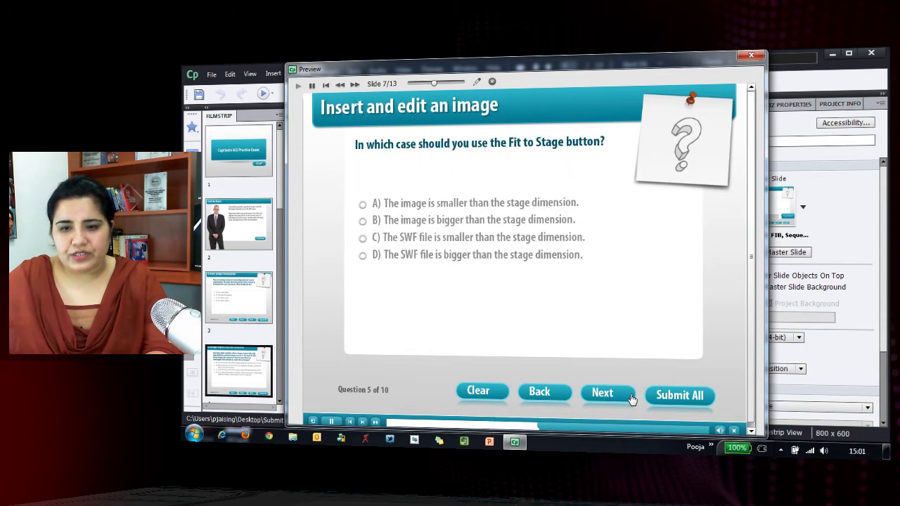
pyautogui.click(689, 398)
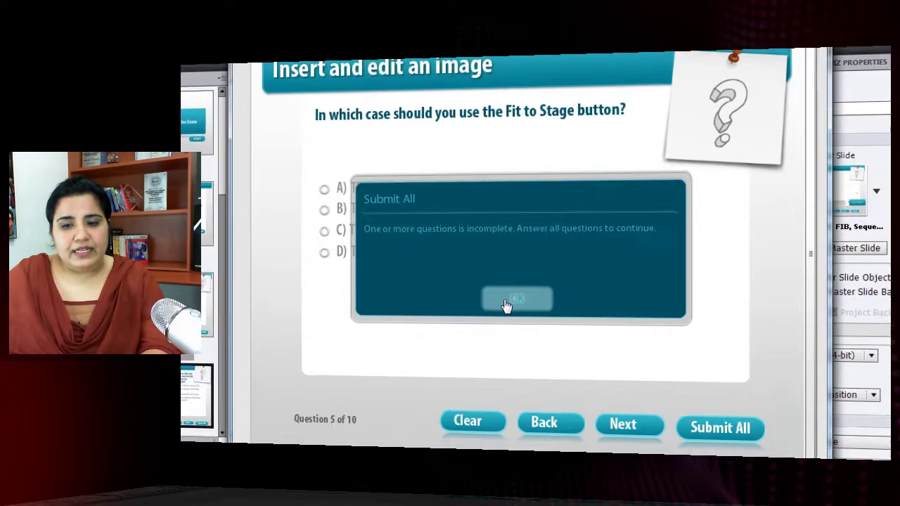
# Step: Dismiss the 'One or more questions is incomplete' warning with OK
pyautogui.click(495, 324)
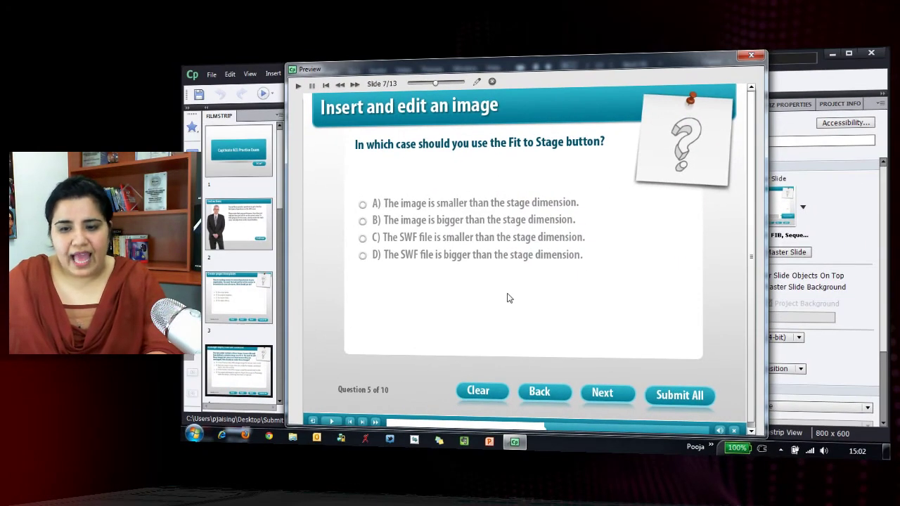
# Step: Go back to question 1 and change its answer to option B
pyautogui.click(547, 398)
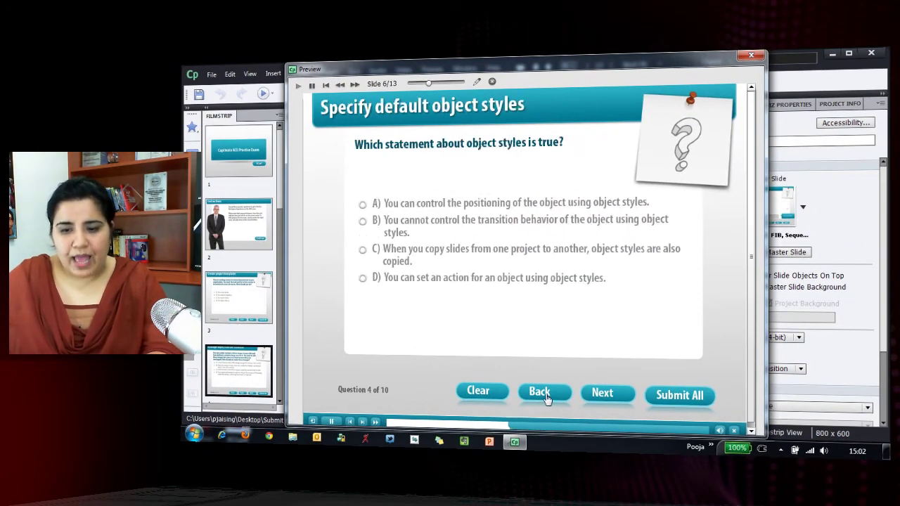
pyautogui.click(547, 399)
pyautogui.click(547, 397)
pyautogui.click(547, 398)
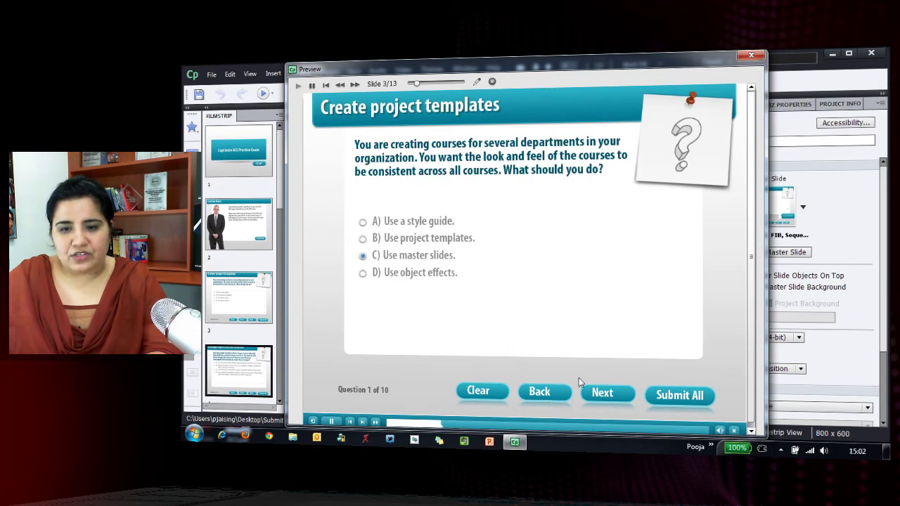
pyautogui.click(413, 240)
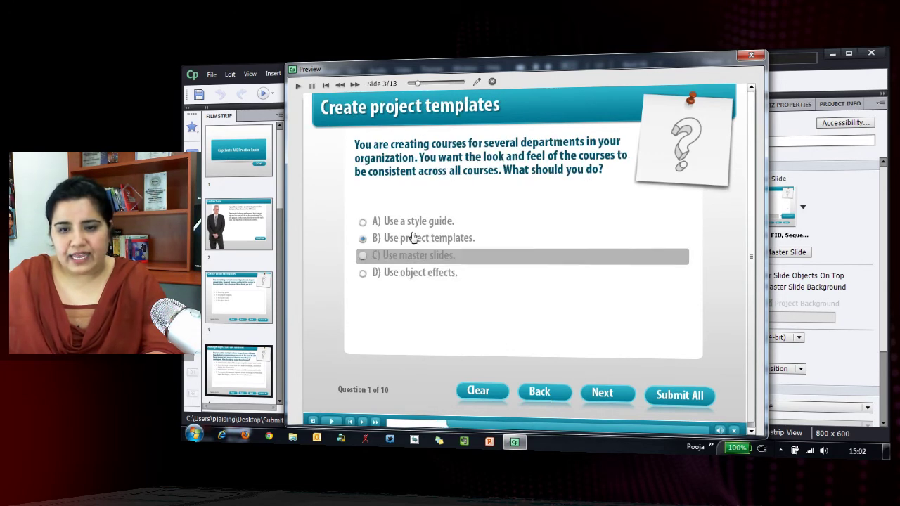
pyautogui.click(415, 257)
pyautogui.click(414, 239)
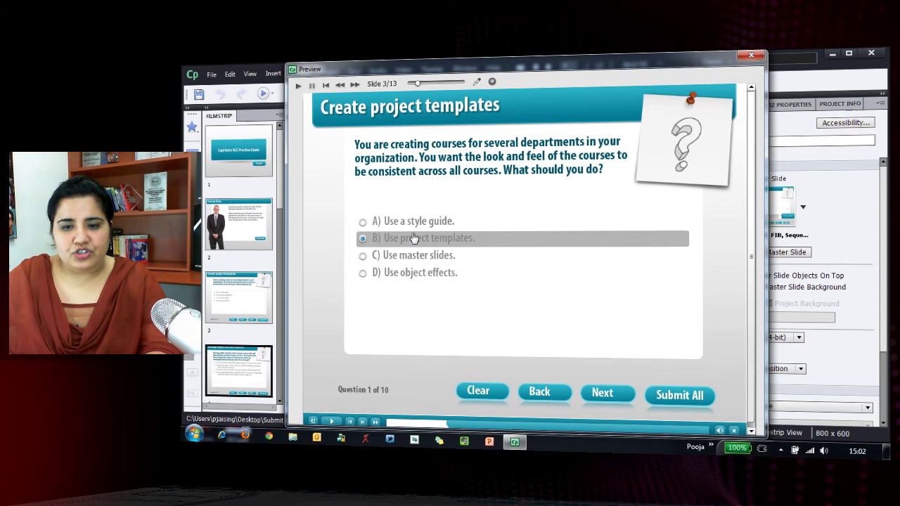
pyautogui.click(602, 394)
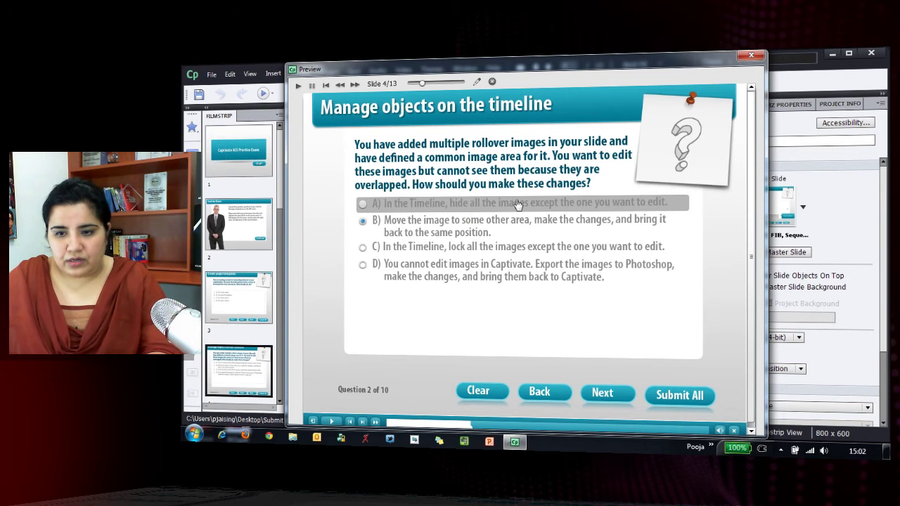
# Step: Answer question 2 with A, the object styles question with A, and the image question with B
pyautogui.click(517, 204)
pyautogui.click(599, 395)
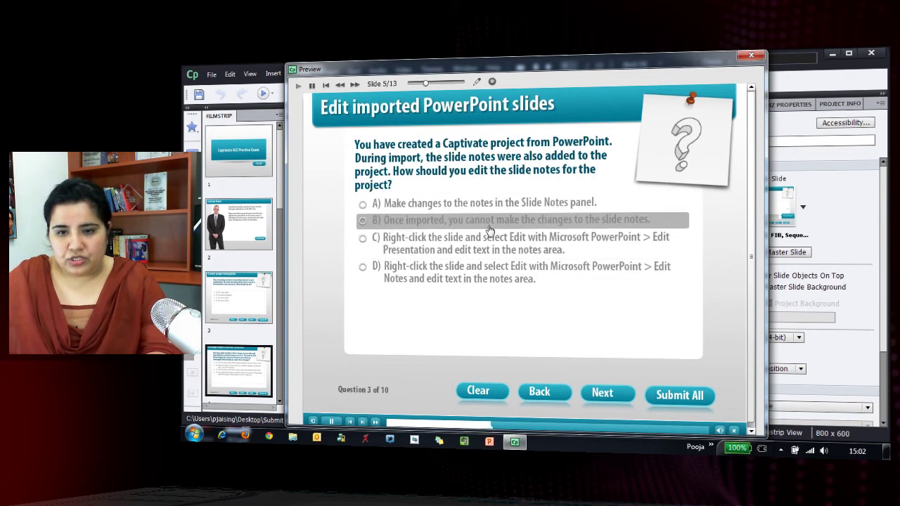
pyautogui.click(492, 227)
pyautogui.click(605, 395)
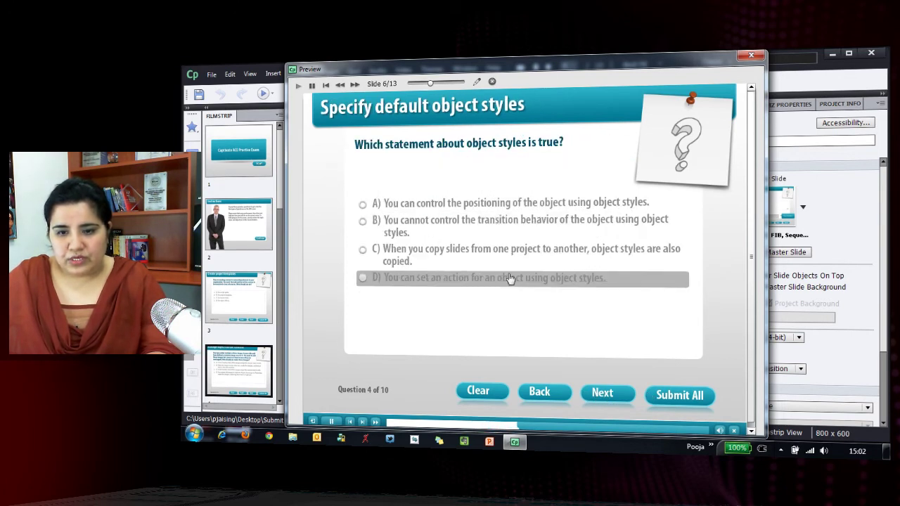
pyautogui.click(467, 202)
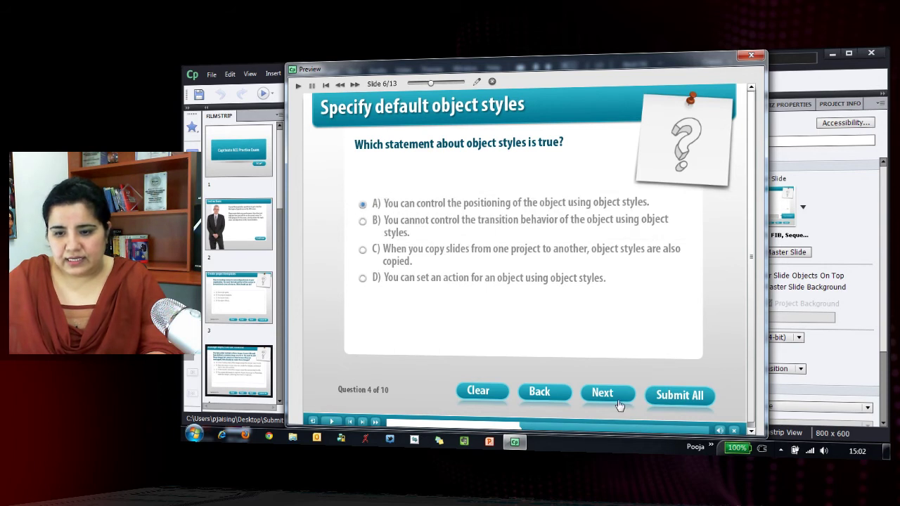
pyautogui.click(619, 405)
pyautogui.click(482, 224)
pyautogui.click(622, 397)
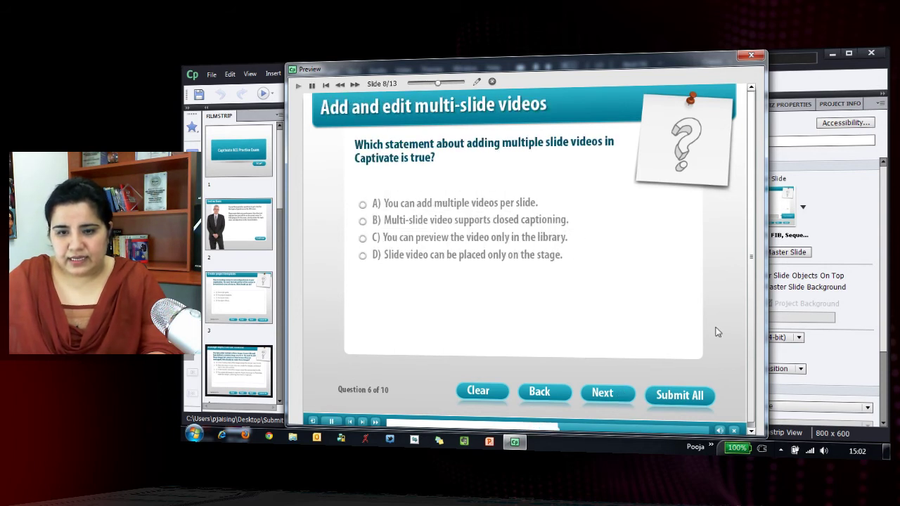
# Step: Answer the multi-slide video B, text to speech A, TOC B and conditional actions B, reaching question 10
pyautogui.click(474, 226)
pyautogui.click(607, 394)
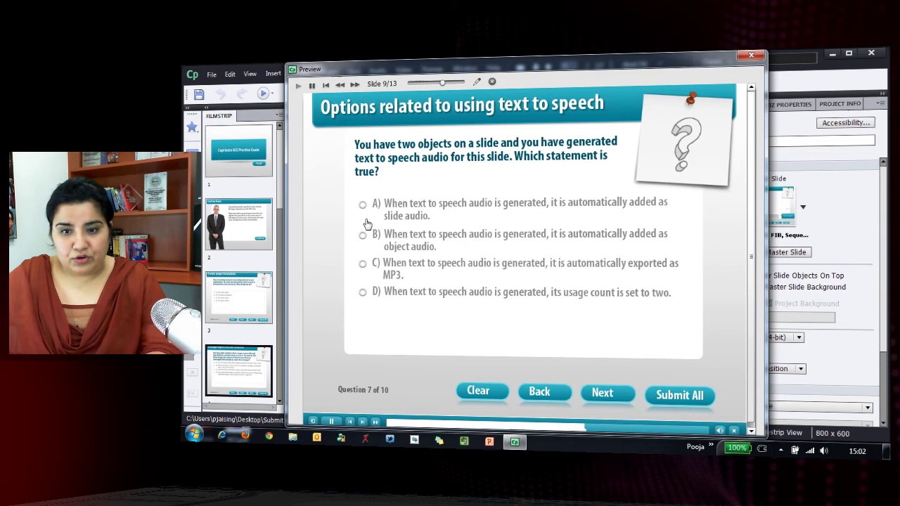
pyautogui.click(428, 220)
pyautogui.click(613, 400)
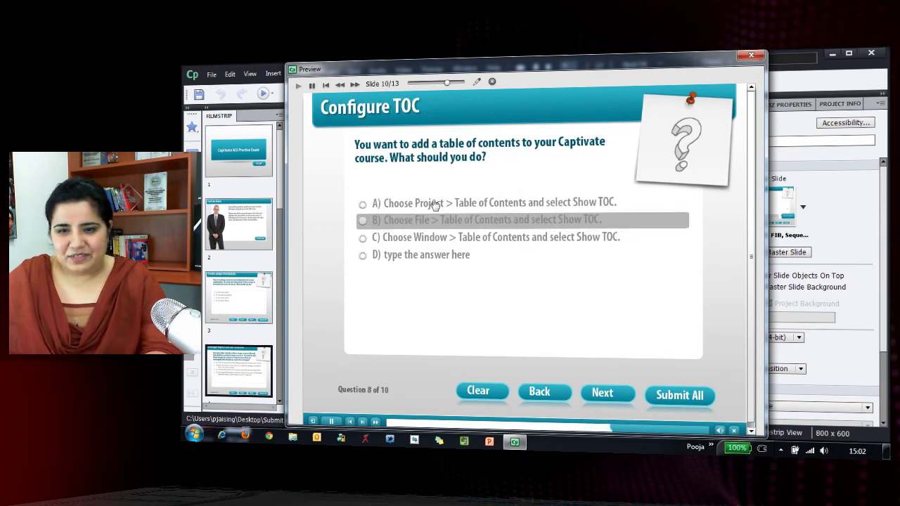
pyautogui.click(435, 220)
pyautogui.click(604, 383)
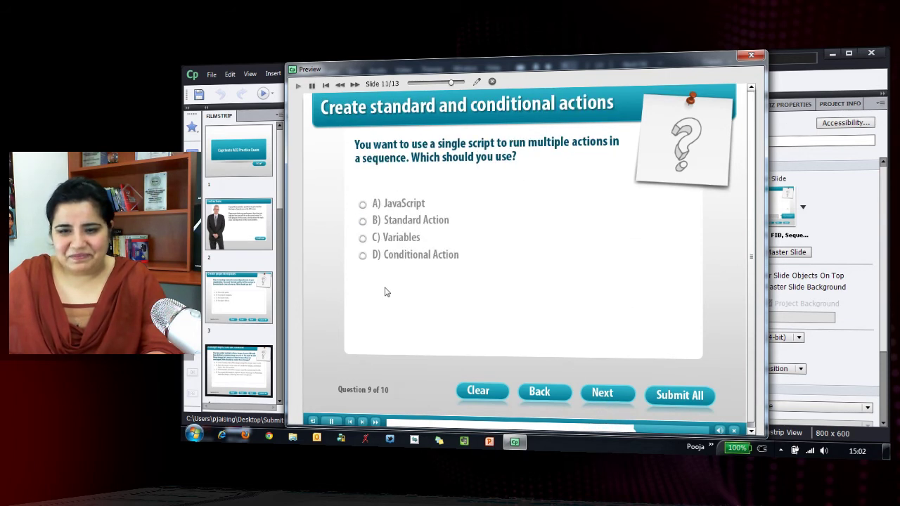
pyautogui.click(437, 223)
pyautogui.click(608, 399)
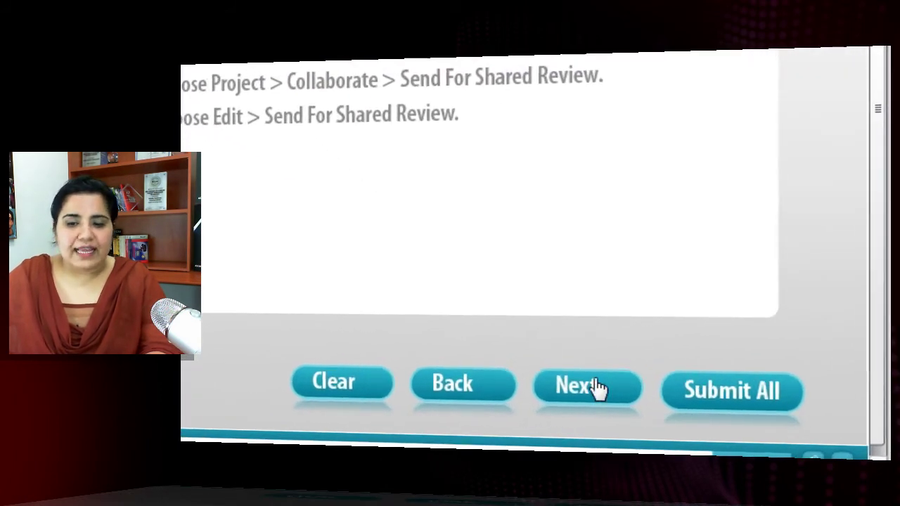
# Step: Submit All on question 10 to get the 'You have answered all questions' confirmation
pyautogui.click(772, 404)
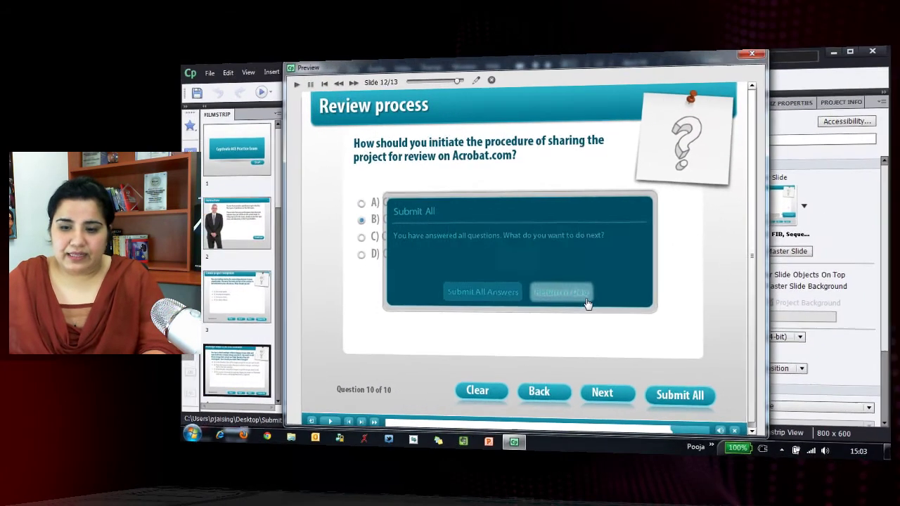
# Step: Return to the quiz and step forward through the questions
pyautogui.click(587, 302)
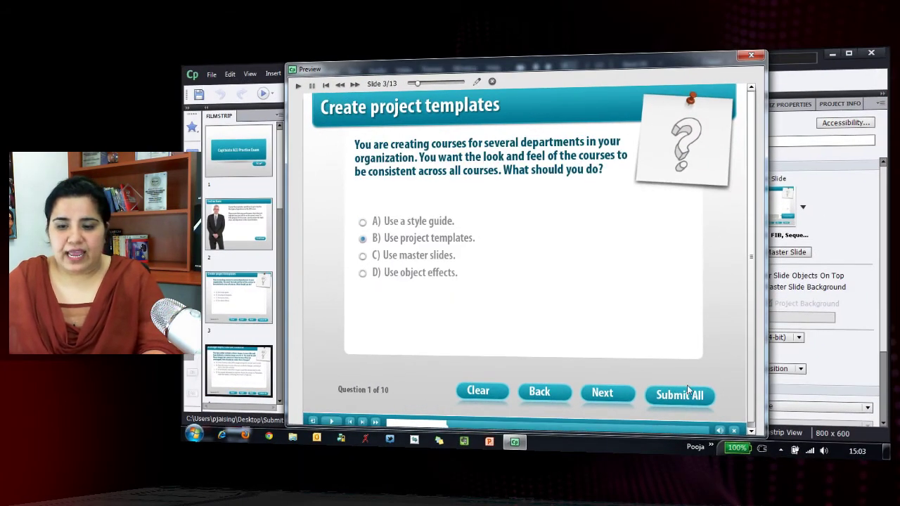
pyautogui.click(625, 403)
pyautogui.click(625, 403)
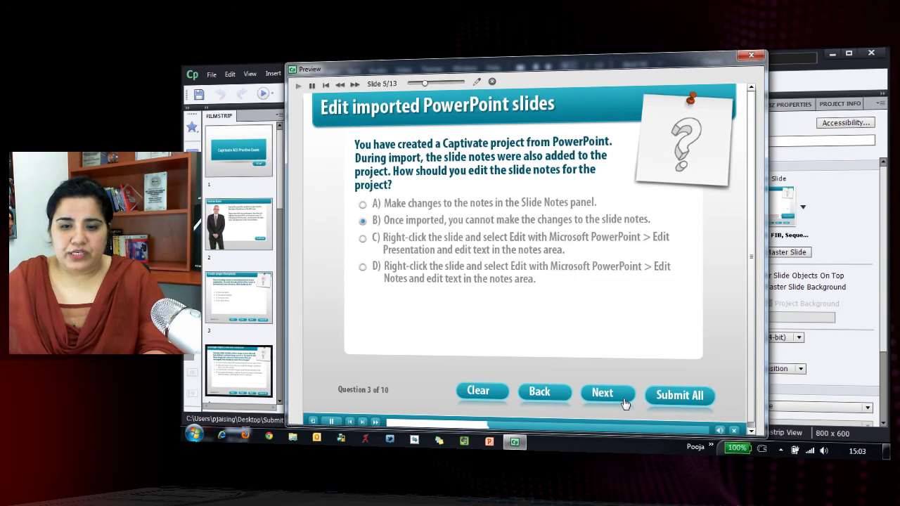
pyautogui.click(625, 403)
pyautogui.click(625, 403)
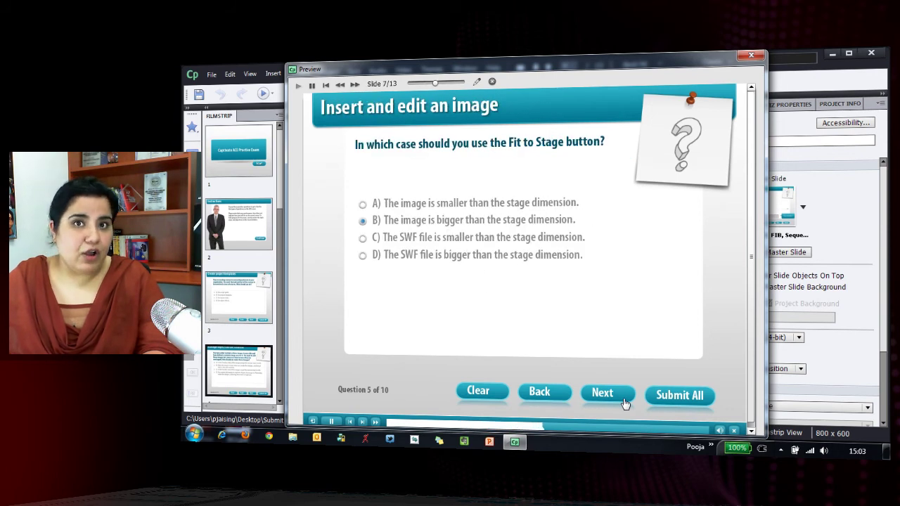
# Step: Submit all answers, view the 70% failed result, and close the preview
pyautogui.click(701, 402)
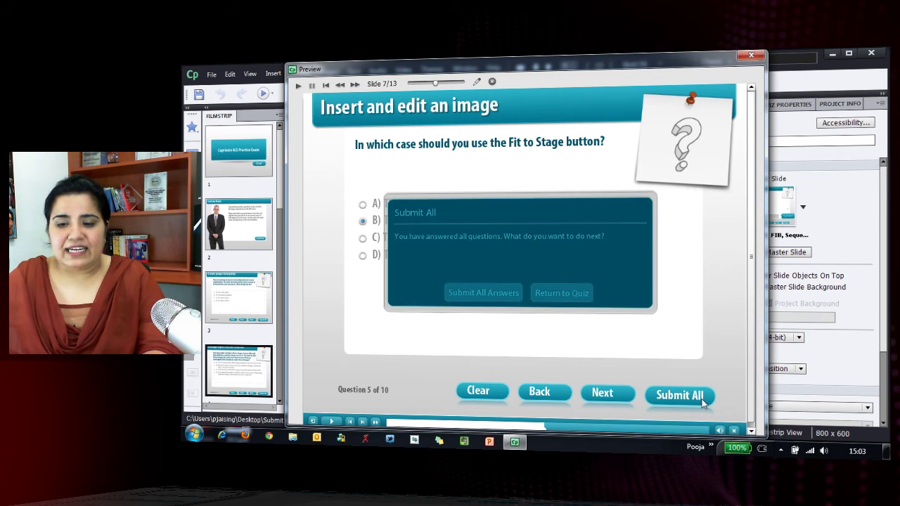
pyautogui.click(483, 293)
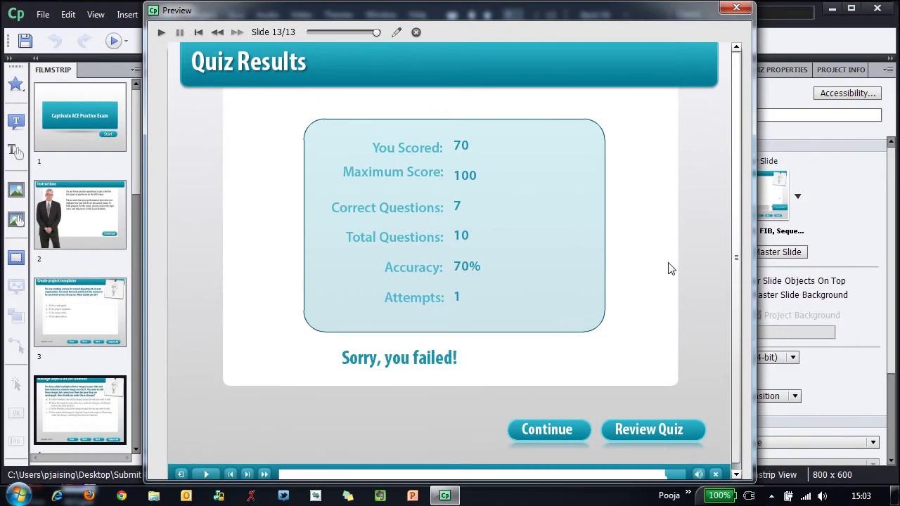
pyautogui.click(738, 10)
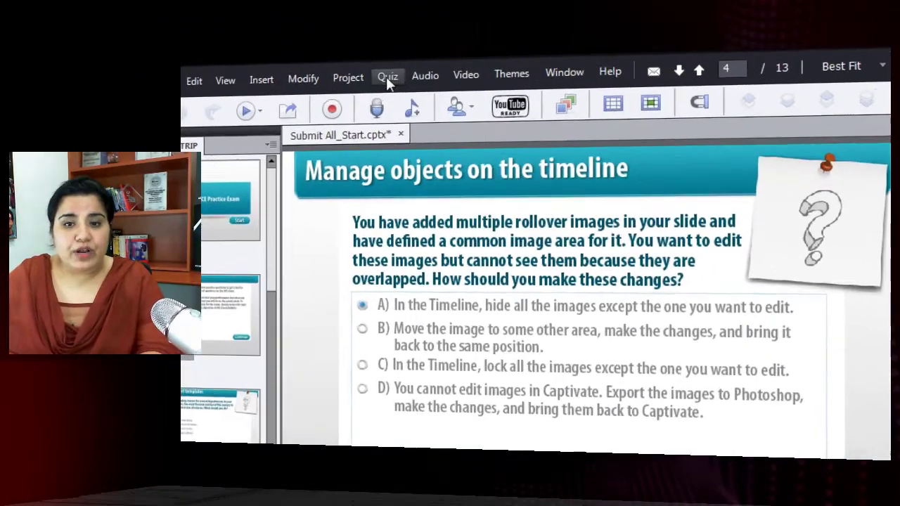
pyautogui.click(247, 20)
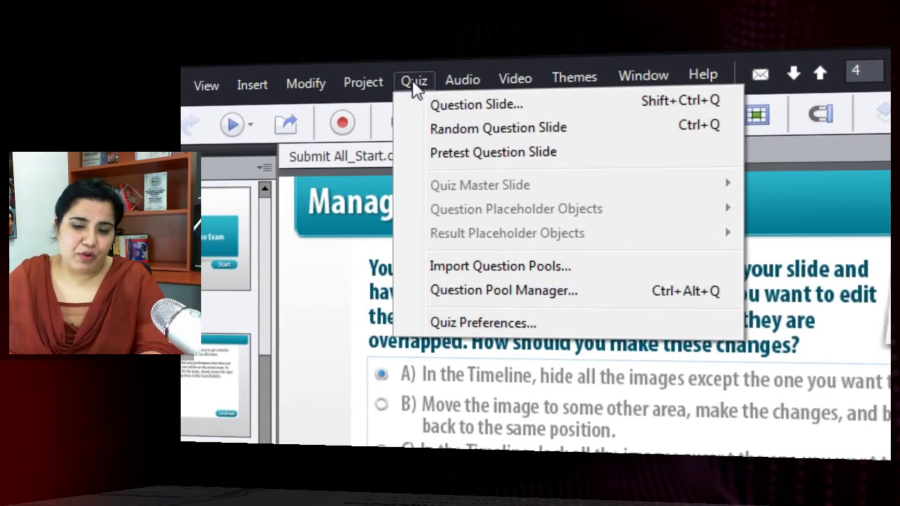
pyautogui.click(503, 328)
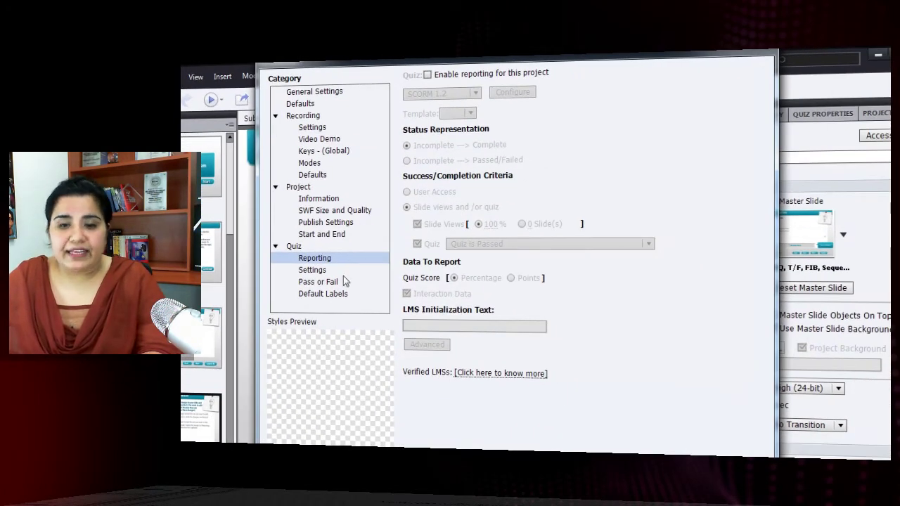
pyautogui.click(313, 270)
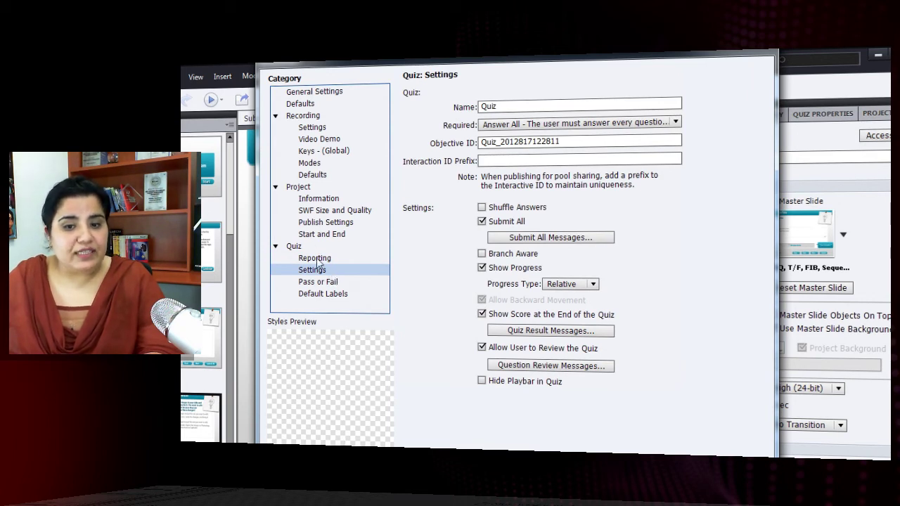
pyautogui.click(559, 239)
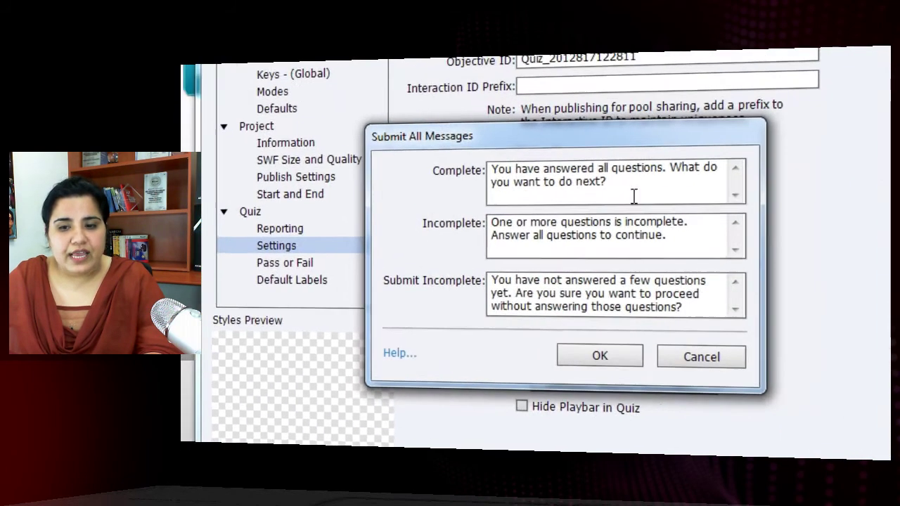
pyautogui.moveTo(495, 164); pyautogui.dragTo(666, 181)
pyautogui.click(611, 232)
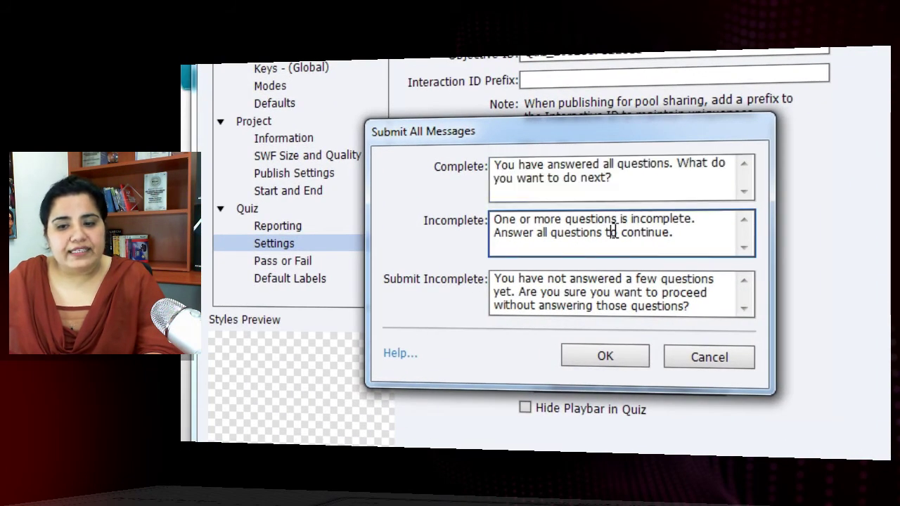
pyautogui.moveTo(557, 222); pyautogui.dragTo(681, 234)
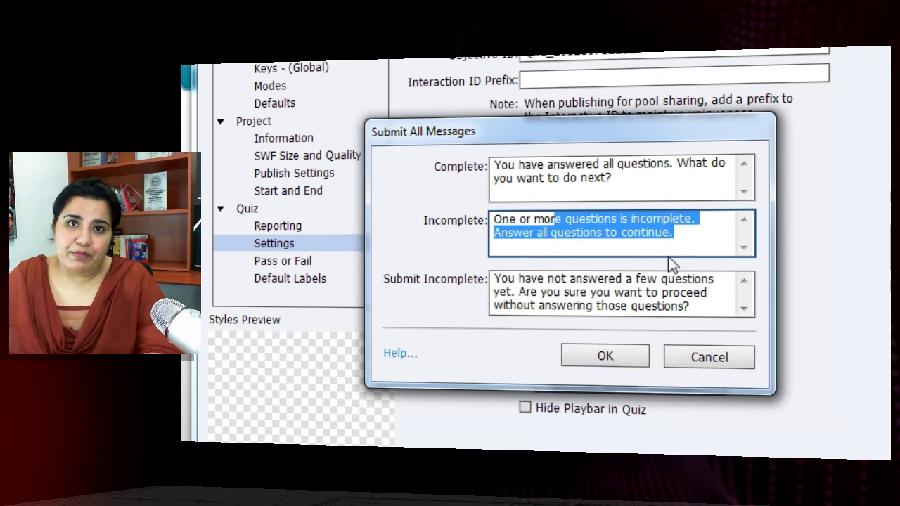
pyautogui.moveTo(596, 280); pyautogui.dragTo(599, 292)
pyautogui.click(701, 308)
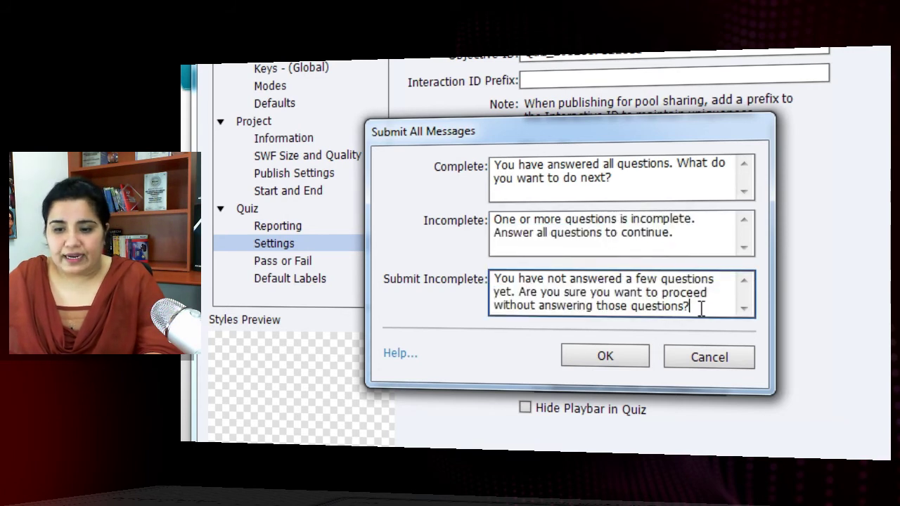
pyautogui.click(617, 355)
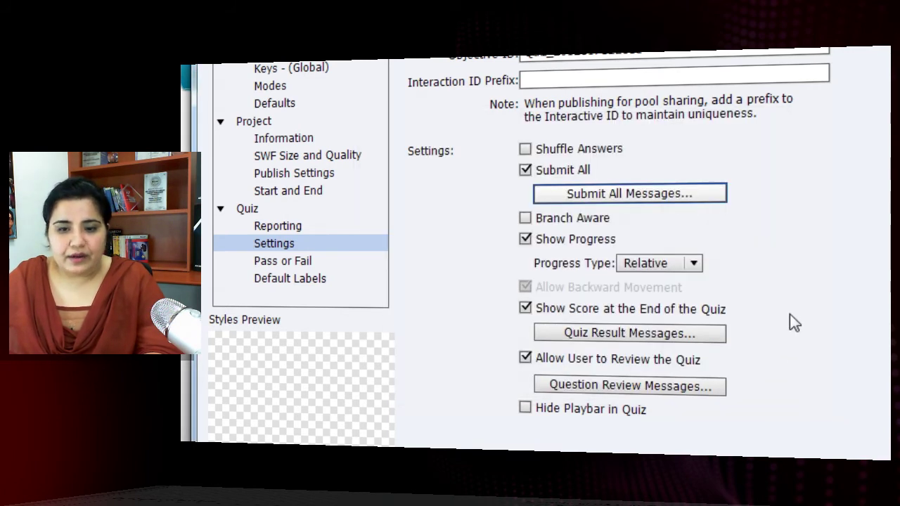
# Step: In the Object Style Manager, set the Runtime Dialog background fill to dark grey #343434
pyautogui.click(642, 426)
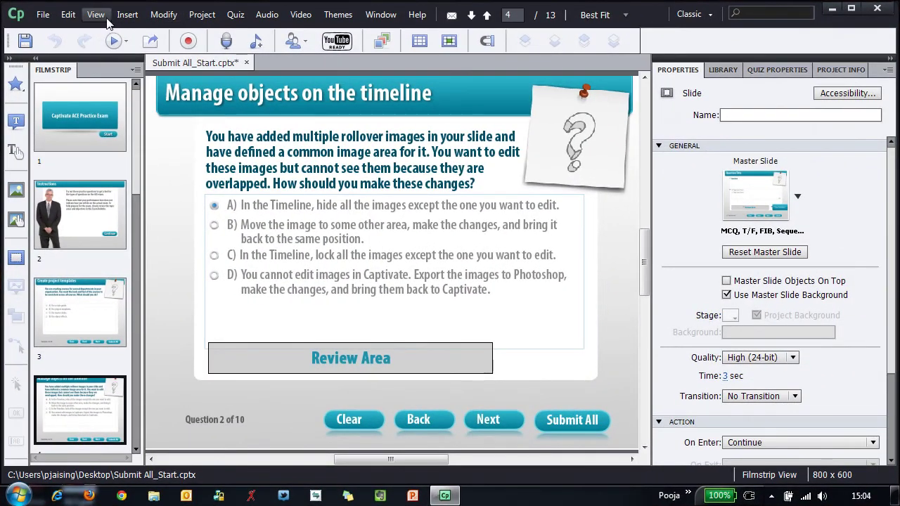
pyautogui.click(68, 14)
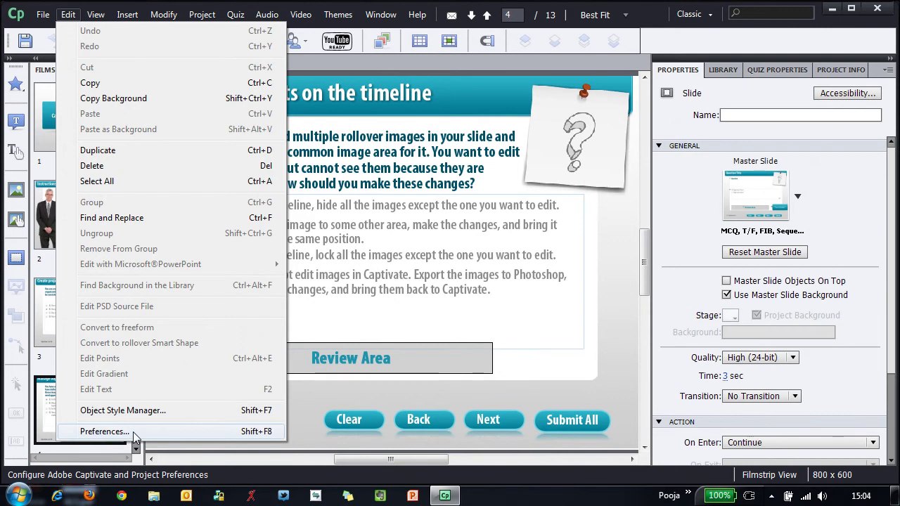
pyautogui.click(151, 410)
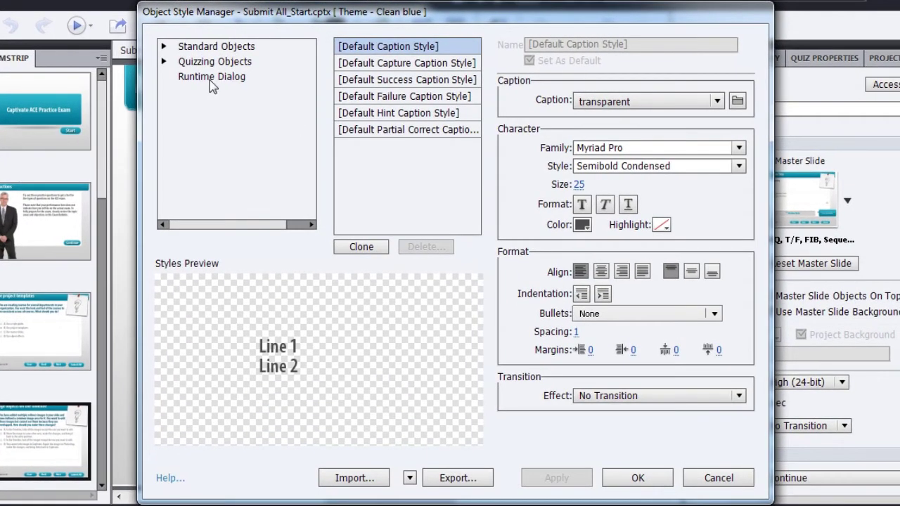
pyautogui.click(213, 77)
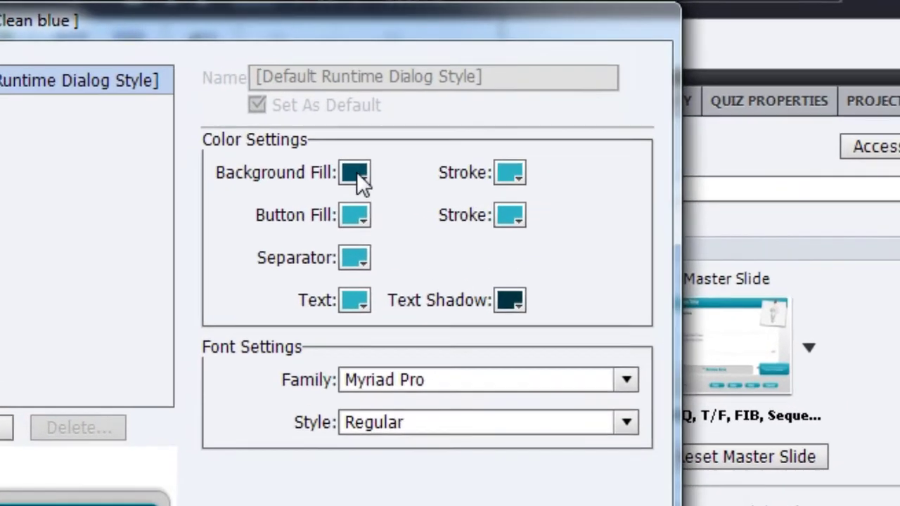
pyautogui.click(586, 100)
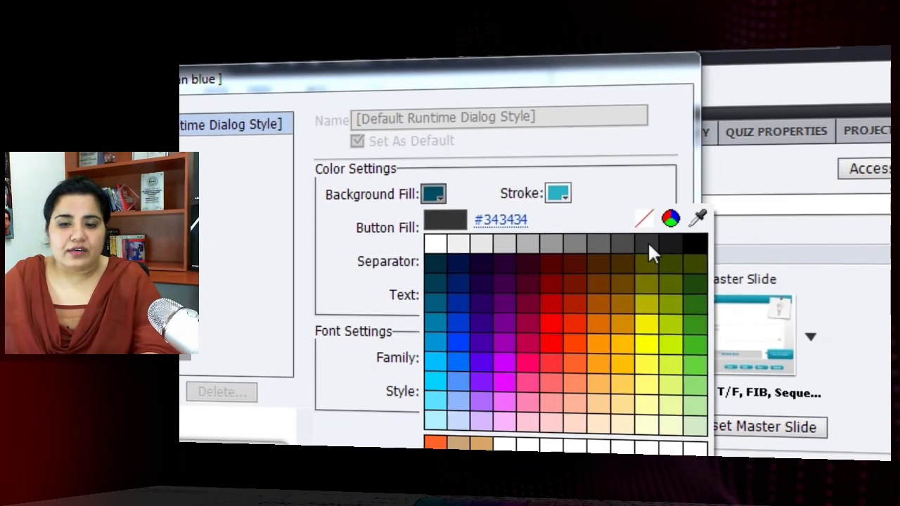
pyautogui.click(648, 244)
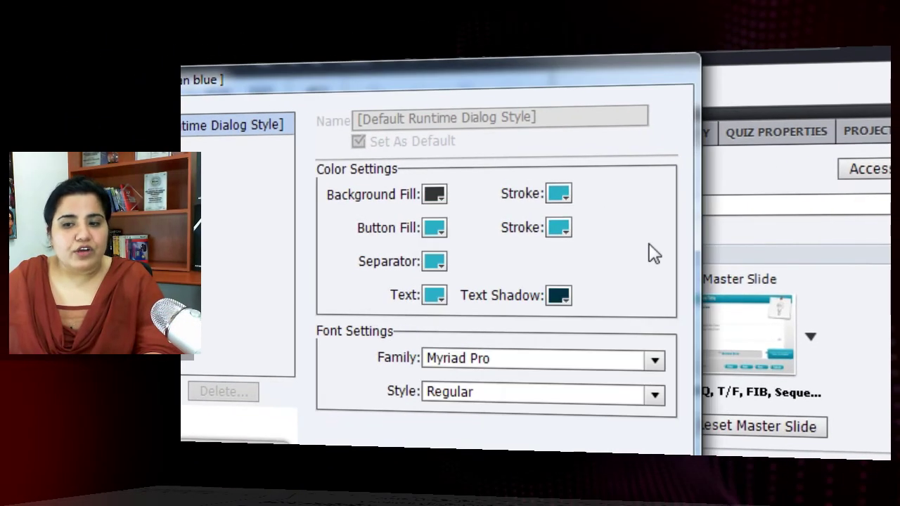